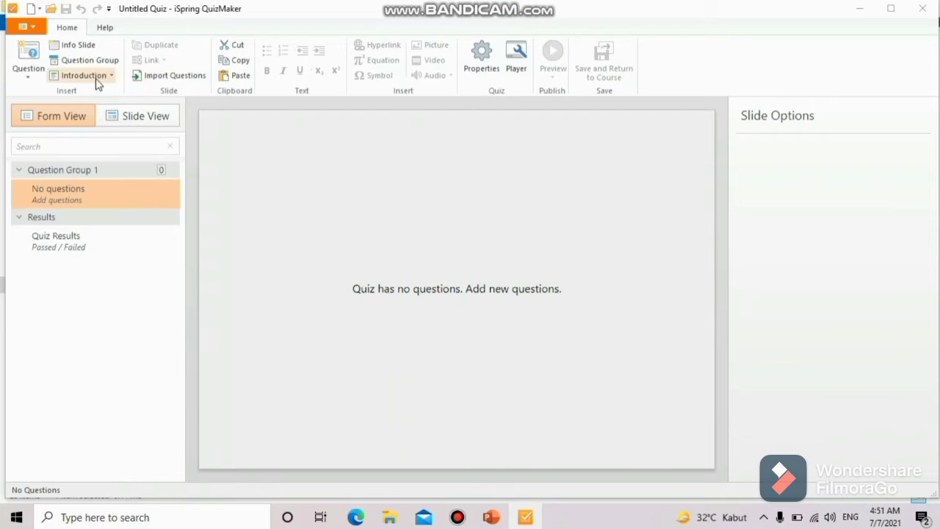
Add an intro slide titled "Selamat Datang di latihan soal sistem eksresi" with description "Klik tombol "mulai kuis untuk lanjut ke halaman data diri"
{"action": "left_click", "coordinate": [96, 78]}
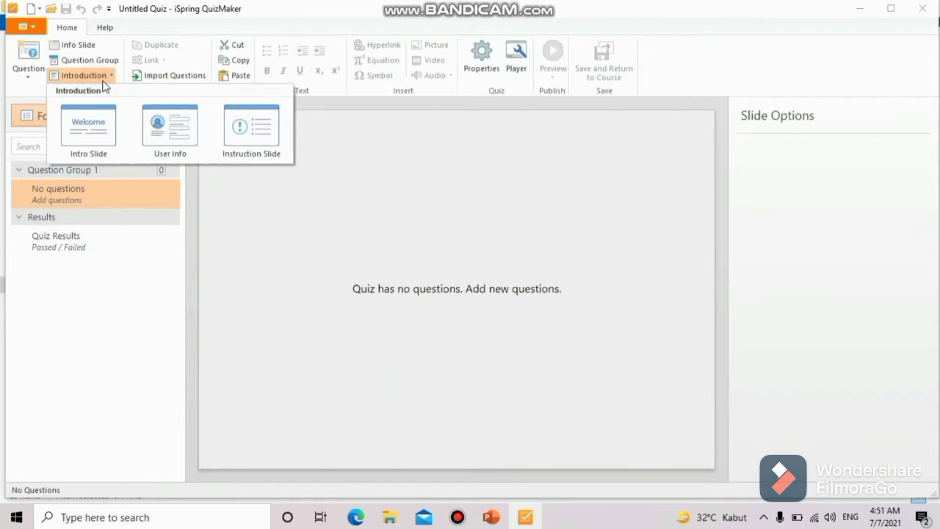
{"action": "left_click", "coordinate": [91, 146]}
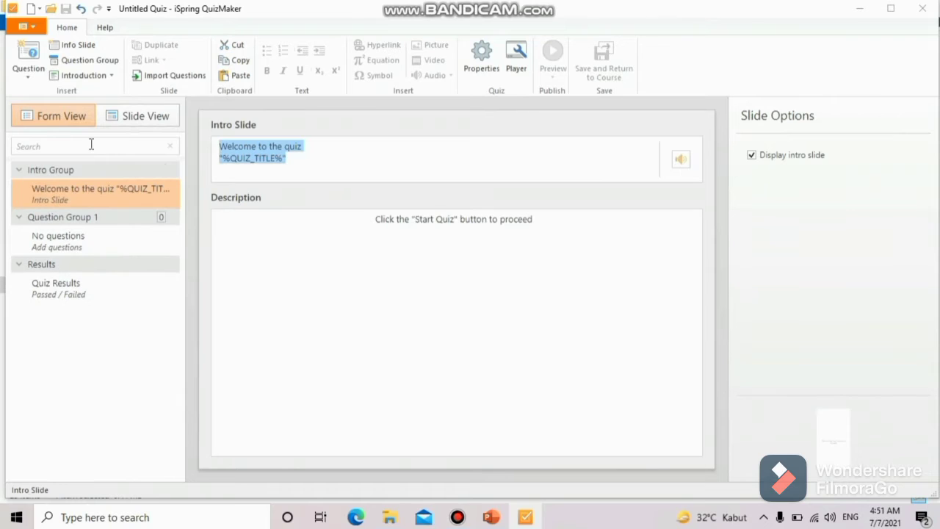
{"action": "key", "text": "BackSpace"}
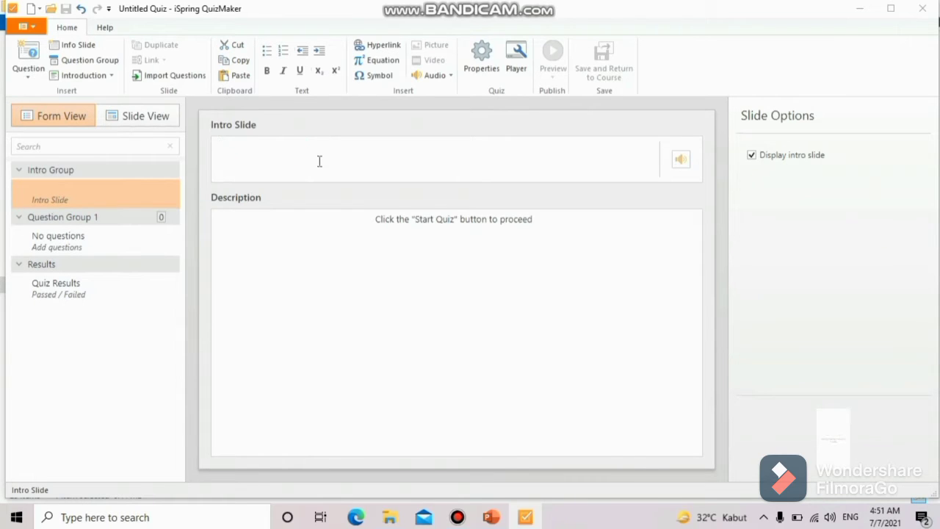
{"action": "type", "text": "Selamat "}
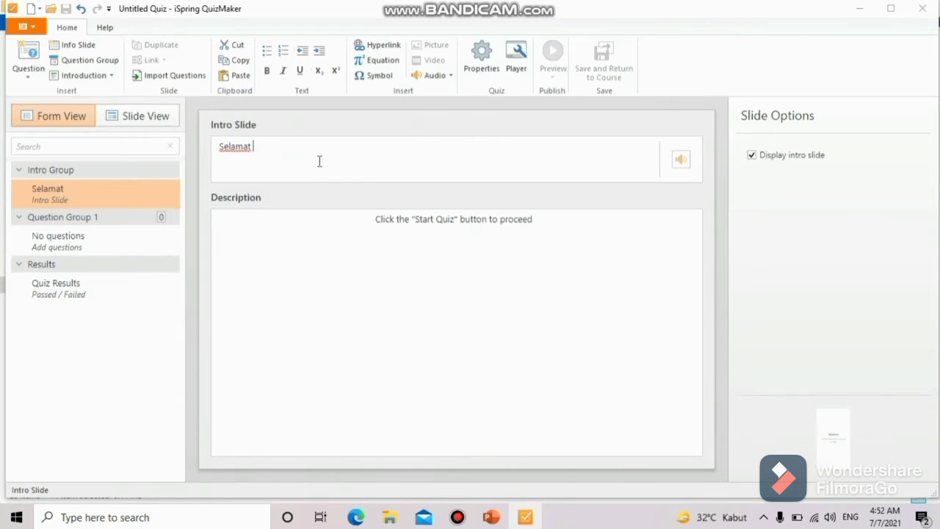
{"action": "type", "text": "D"}
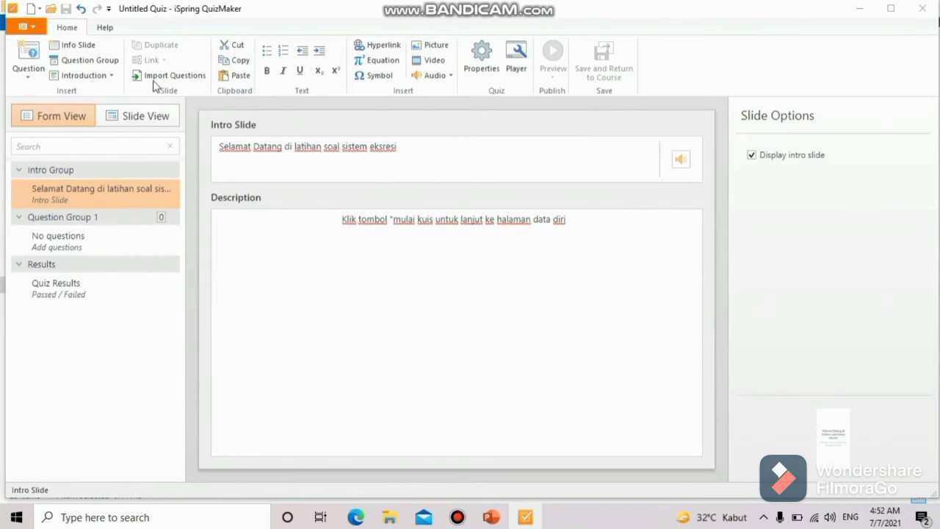
Add a user info form titled "Data Diri" and reduce its fields to the single mandatory name field, renamed "Nama"
{"action": "left_click", "coordinate": [83, 76]}
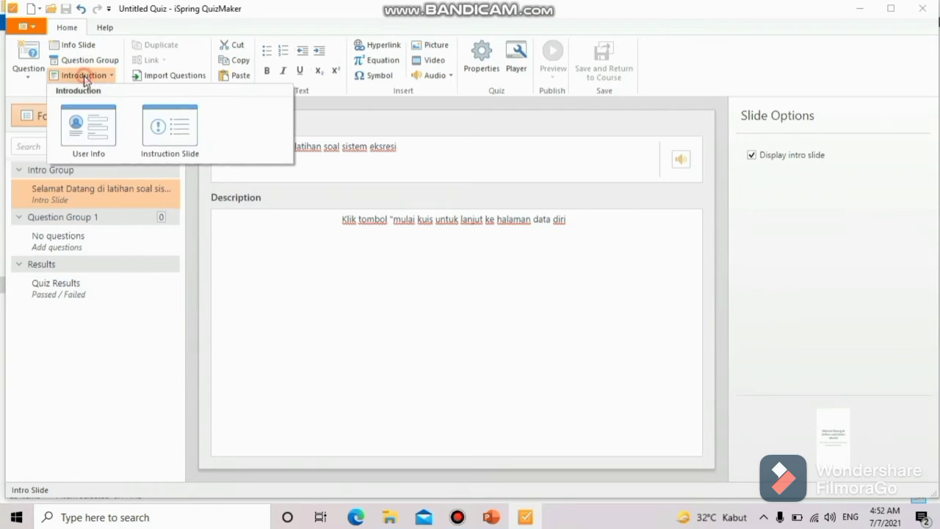
{"action": "left_click", "coordinate": [87, 160]}
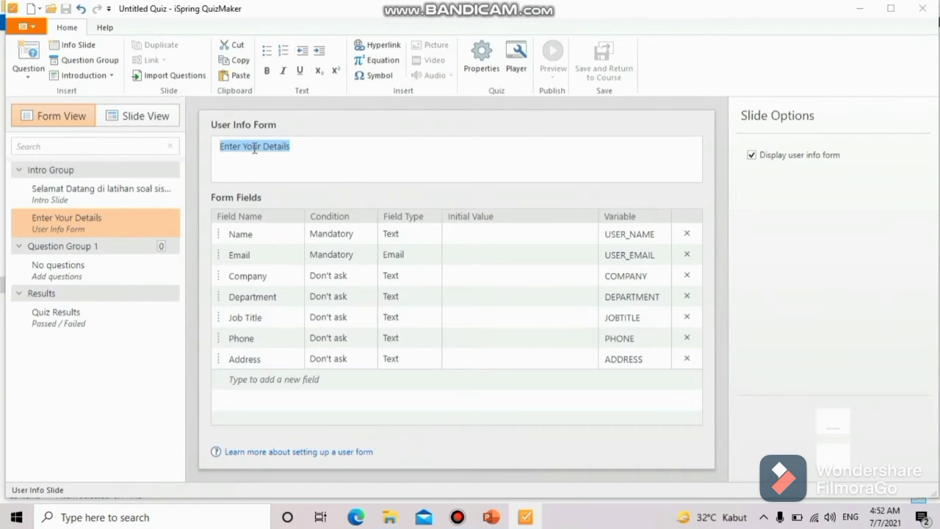
{"action": "key", "text": "BackSpace"}
{"action": "type", "text": "Data Diri"}
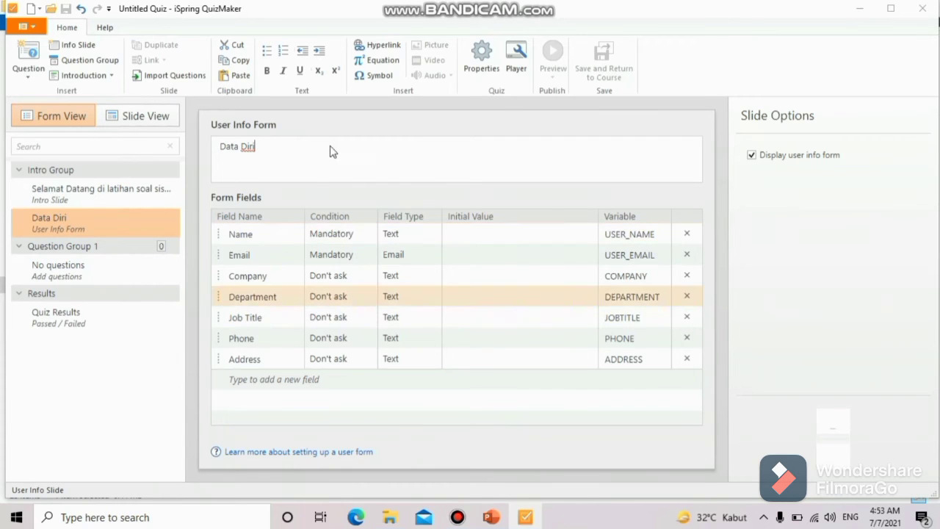
{"action": "left_click", "coordinate": [686, 359]}
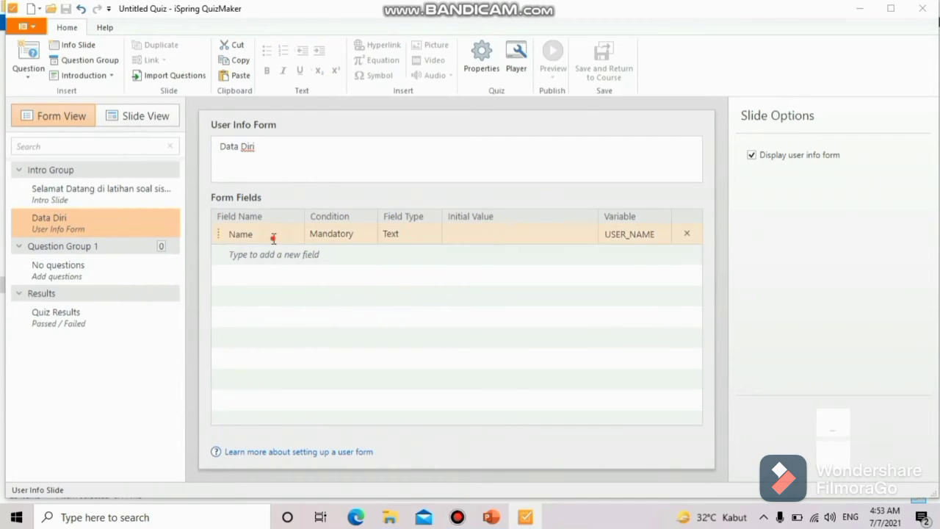
{"action": "left_click", "coordinate": [273, 237]}
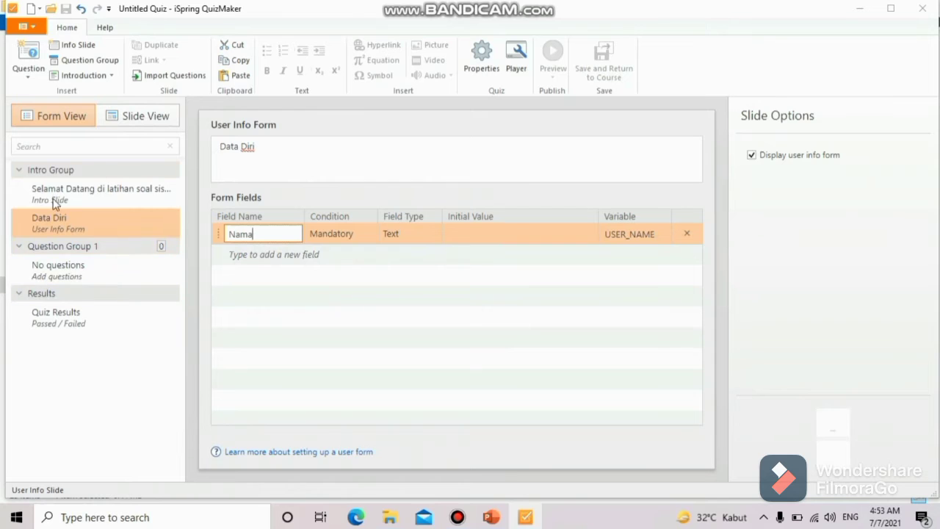
Add an instruction slide titled "Petunjuk" with three Indonesian bullets on submitting, the 5 questions in 5 minutes, and reading the choices before answering
{"action": "left_click", "coordinate": [97, 76]}
{"action": "left_click", "coordinate": [99, 152]}
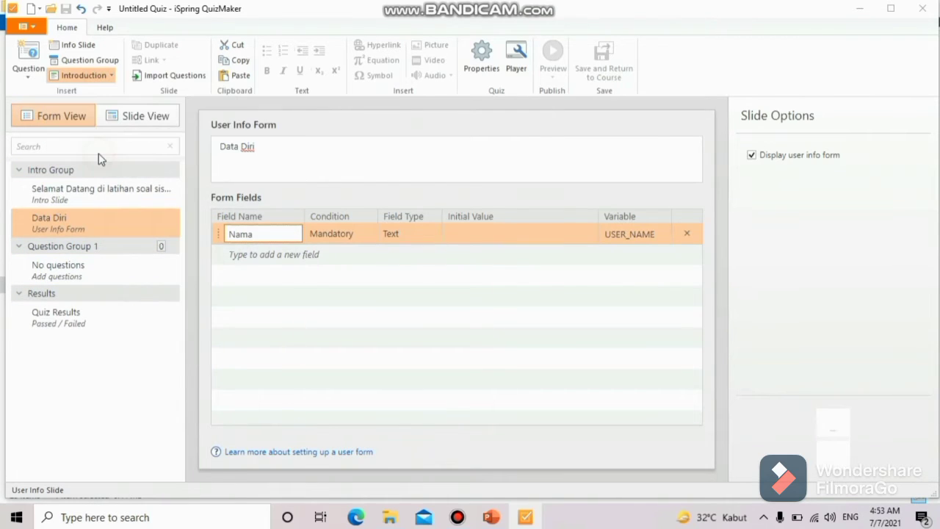
{"action": "type", "text": "P"}
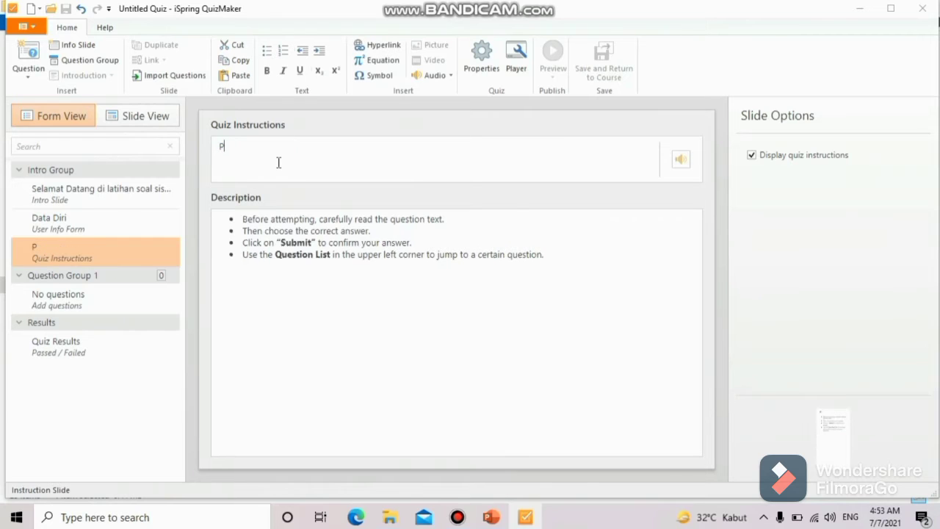
{"action": "type", "text": "etunjuk"}
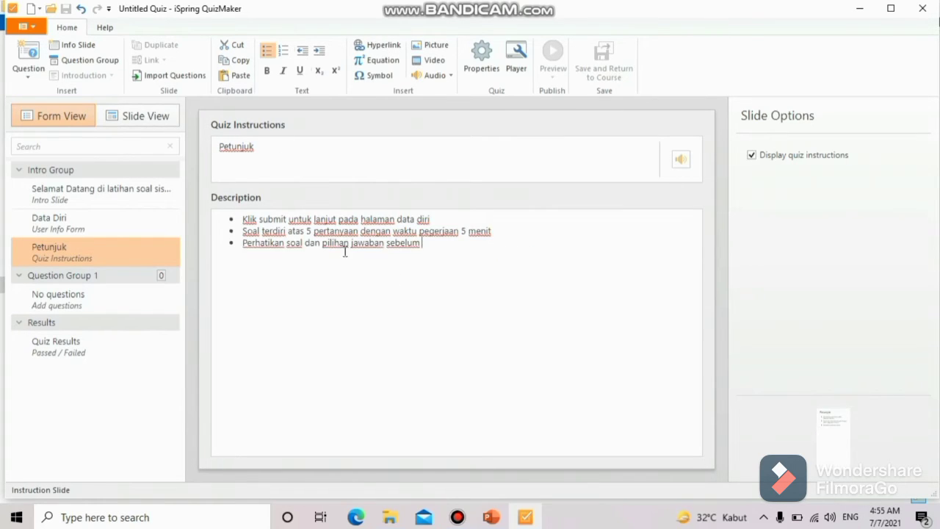
{"action": "type", "text": "menjawab"}
Add a multiple choice question with the pasted text listing body organs and asking which ones "berfungsi sebagai alat ekskresi adalah..."
{"action": "left_click", "coordinate": [22, 81]}
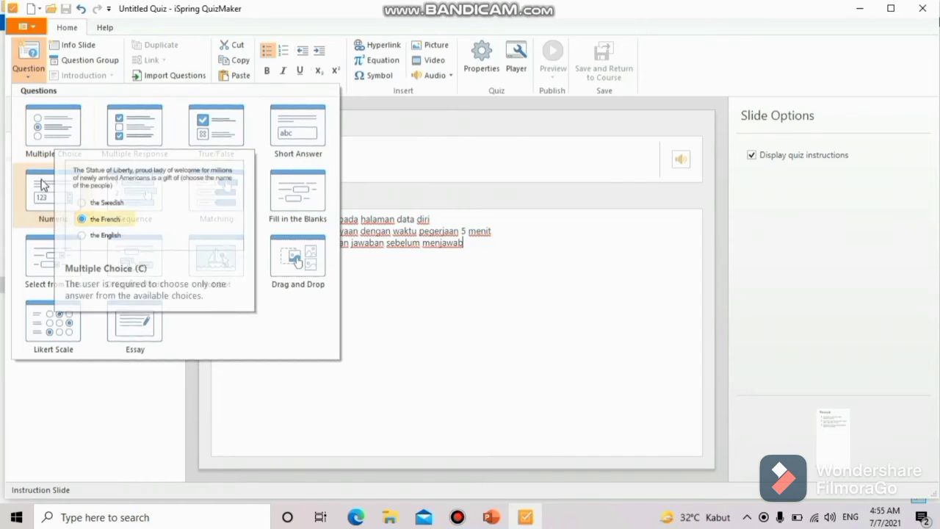
{"action": "key", "text": "Escape"}
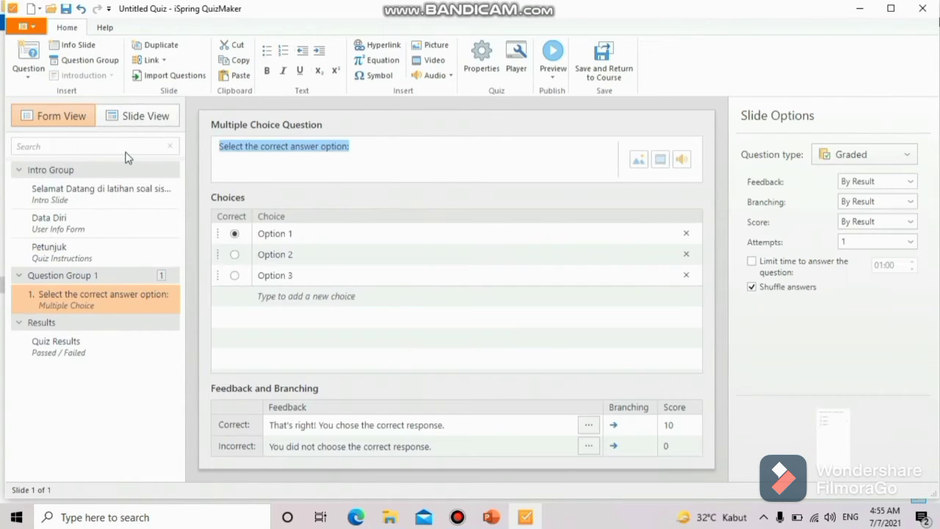
{"action": "key", "text": "BackSpace"}
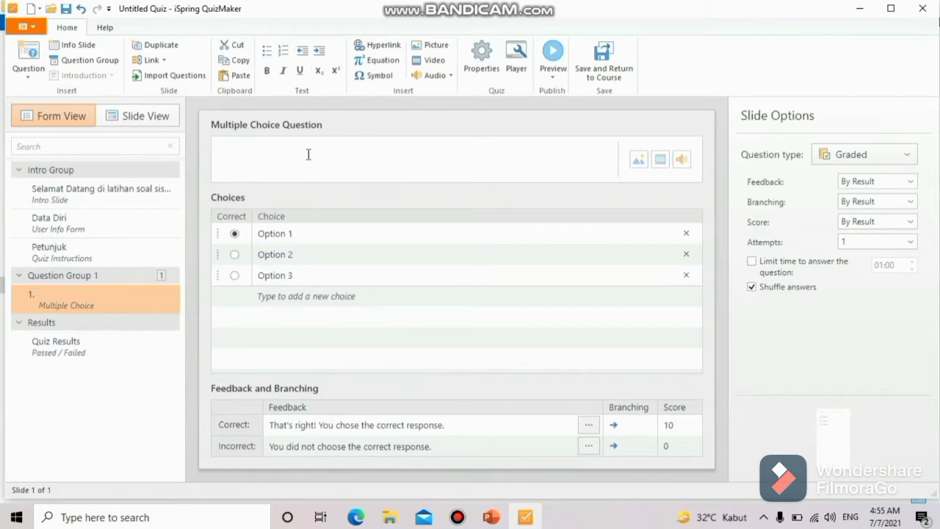
{"action": "key", "text": "ctrl+v"}
Enter the five answer choices "1 dan 2", "1 dan 3", "3 dan 5", "4 dan 5" and "2 dan 4" for the organ question
{"action": "left_click", "coordinate": [256, 236]}
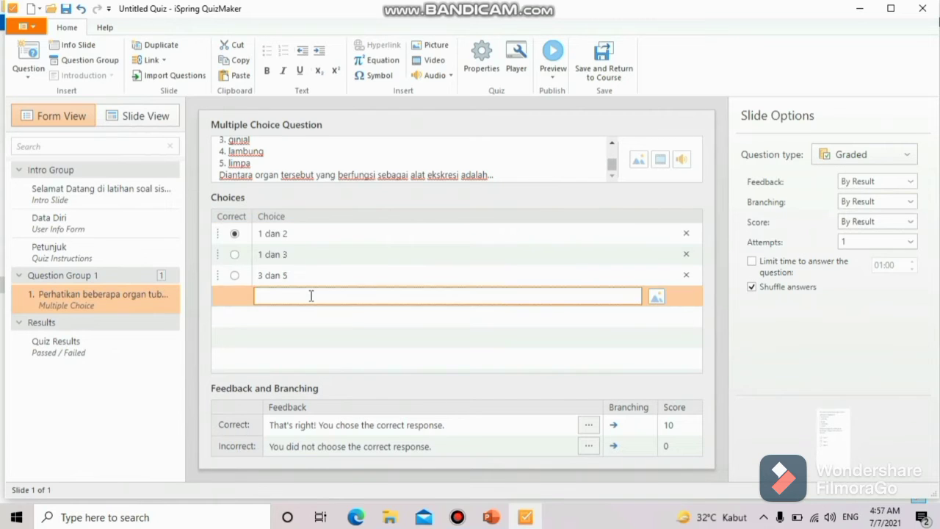
{"action": "type", "text": "4 dan 5"}
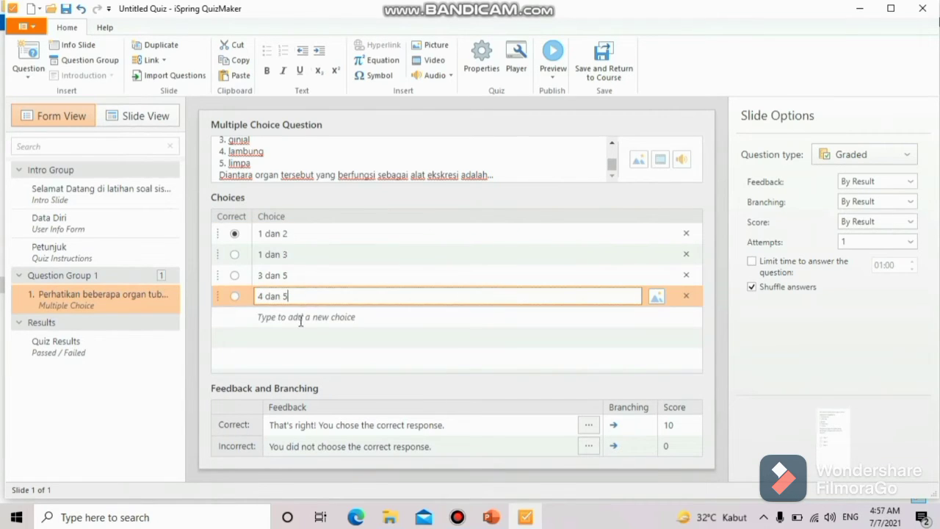
{"action": "left_click", "coordinate": [299, 318]}
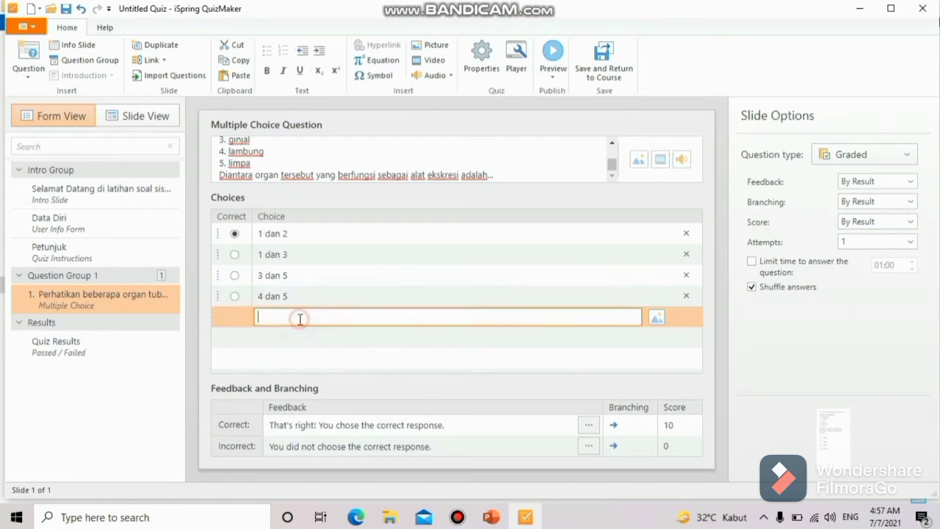
{"action": "type", "text": "2 dan 4"}
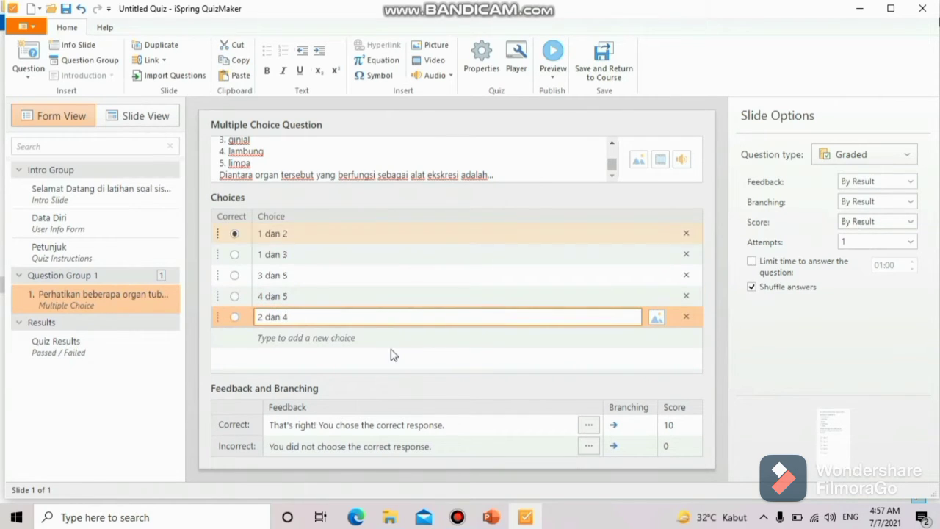
Mark "1 dan 3" as the correct answer and set the score for a correct response to 20
{"action": "left_click", "coordinate": [234, 254]}
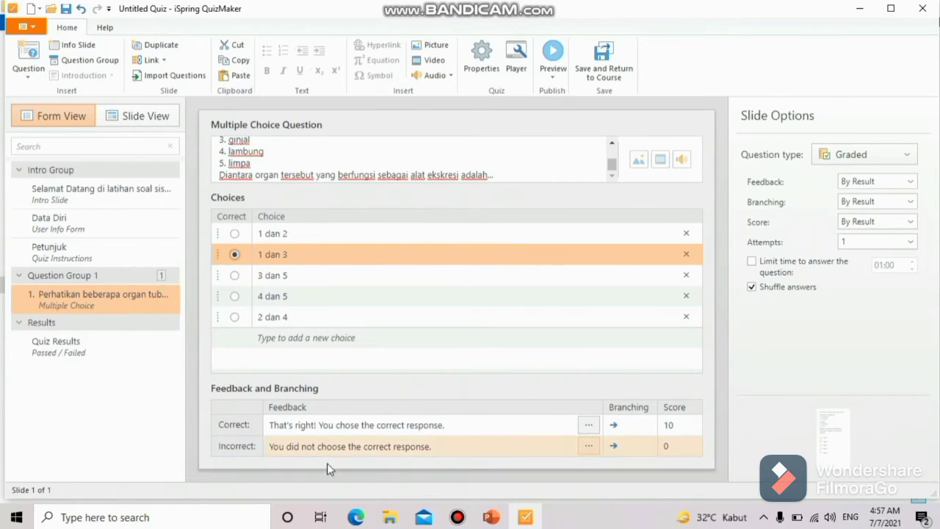
{"action": "left_click", "coordinate": [668, 426]}
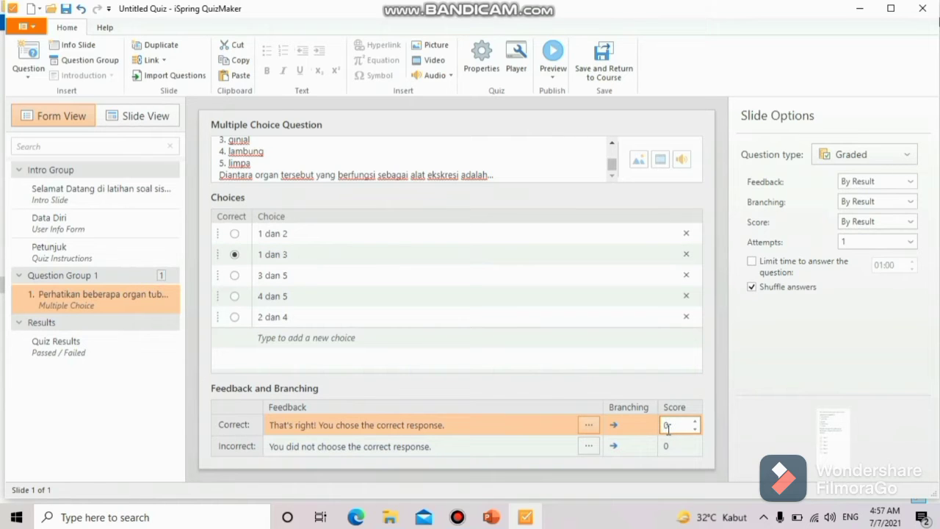
{"action": "left_click", "coordinate": [789, 420]}
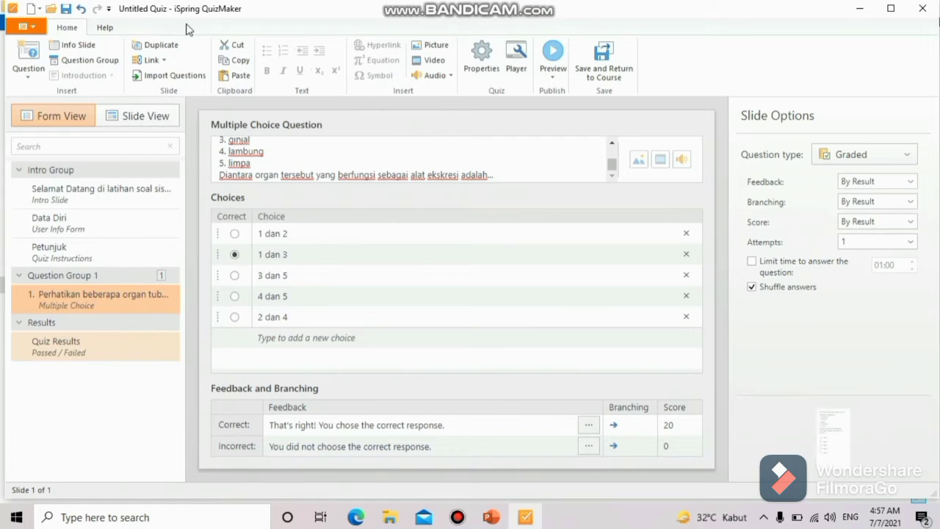
{"action": "left_click", "coordinate": [29, 62]}
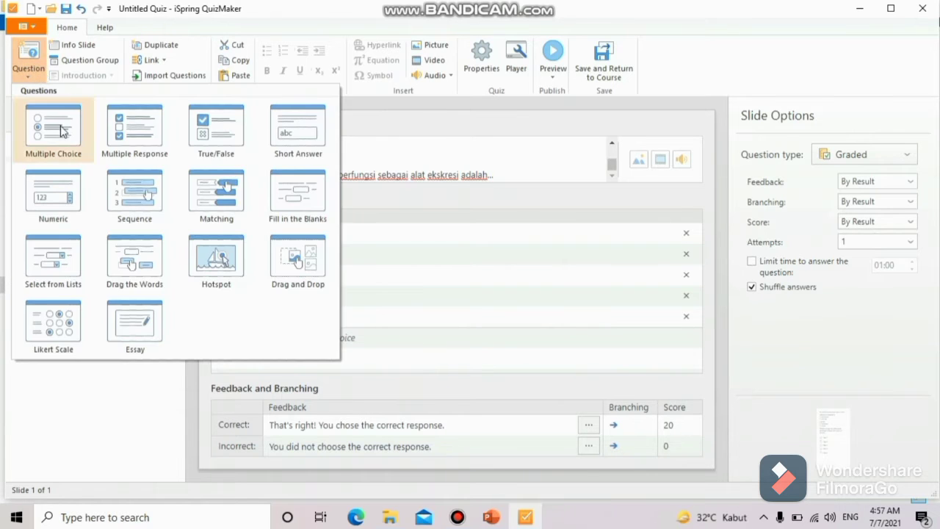
{"action": "key", "text": "Escape"}
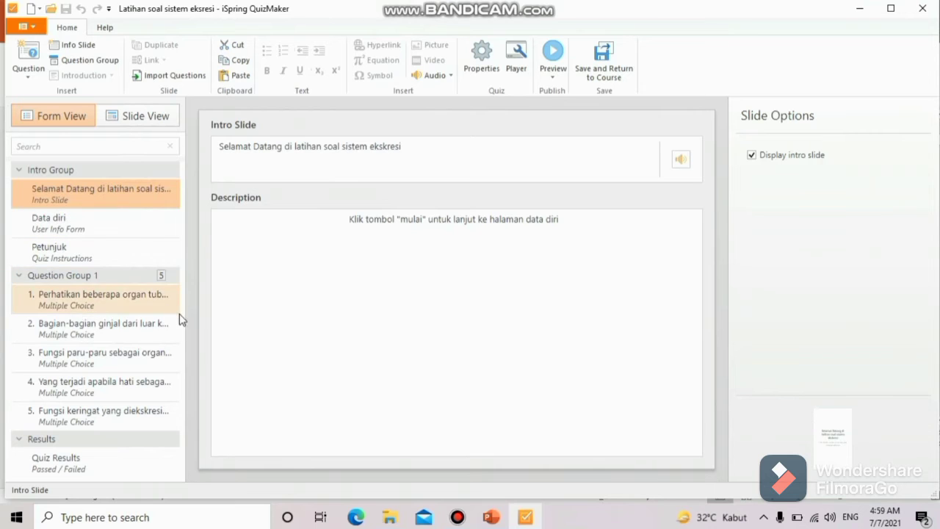
Review the multiple choice questions in Question Group 1 of the "Latihan soal sistem eksresi" quiz, ending on the intro slide
{"action": "left_click", "coordinate": [106, 309]}
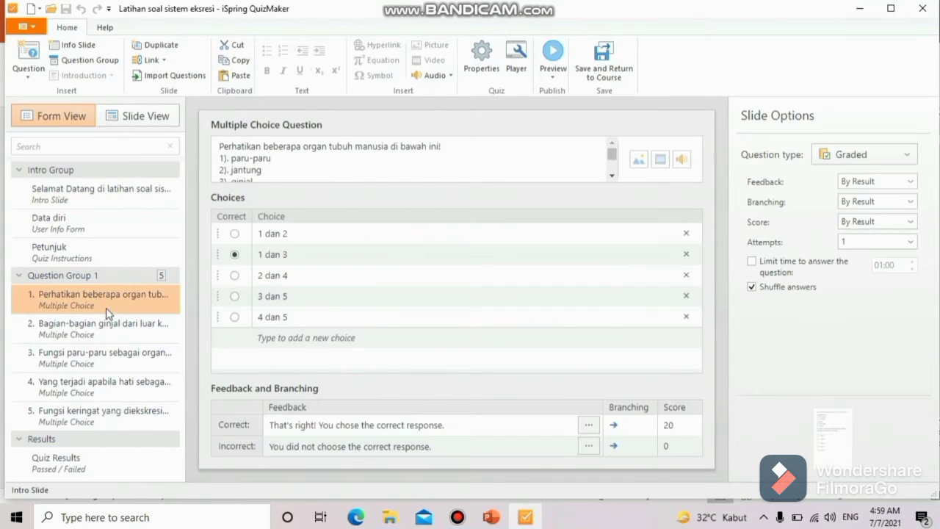
{"action": "left_click", "coordinate": [103, 339]}
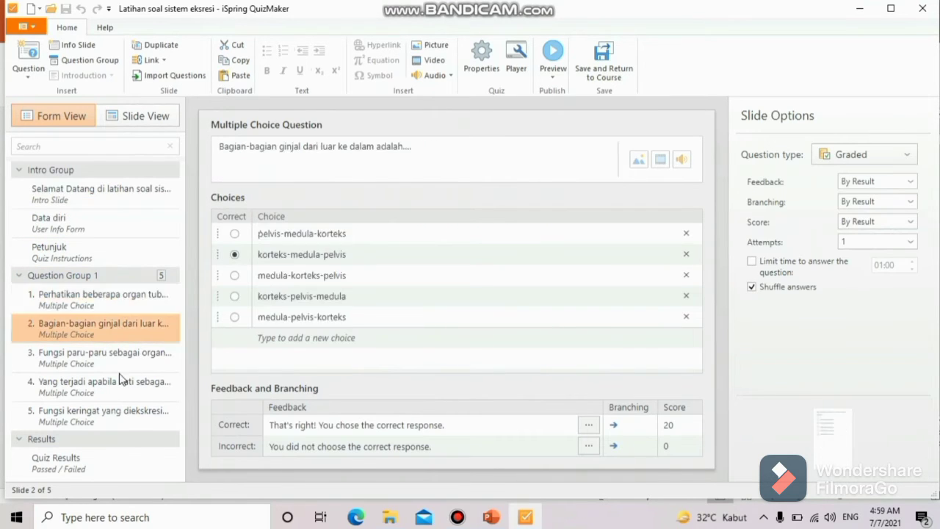
{"action": "left_click", "coordinate": [119, 375]}
{"action": "left_click", "coordinate": [122, 358]}
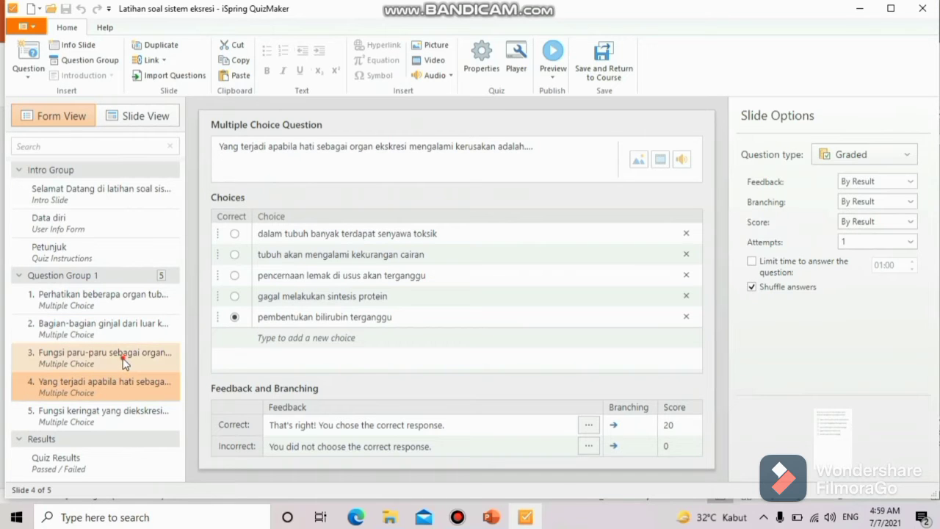
{"action": "left_click", "coordinate": [127, 412]}
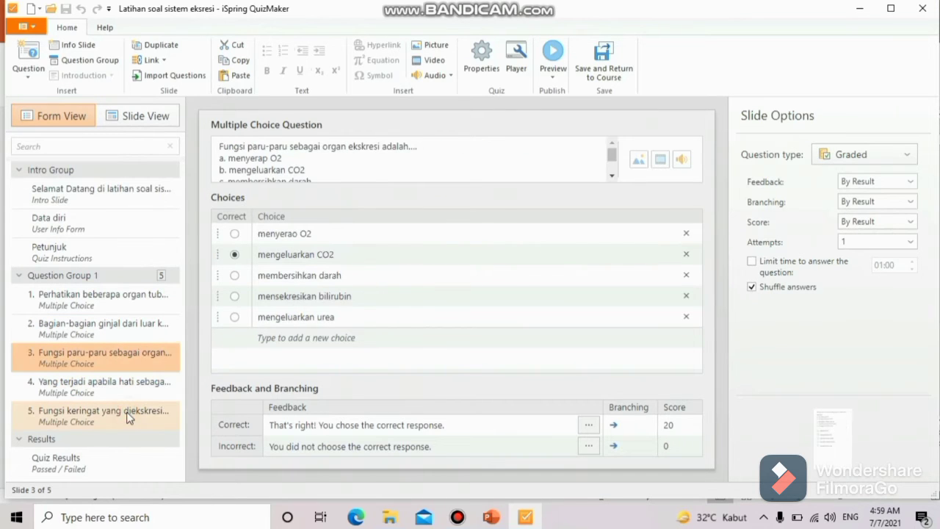
{"action": "left_click", "coordinate": [118, 185]}
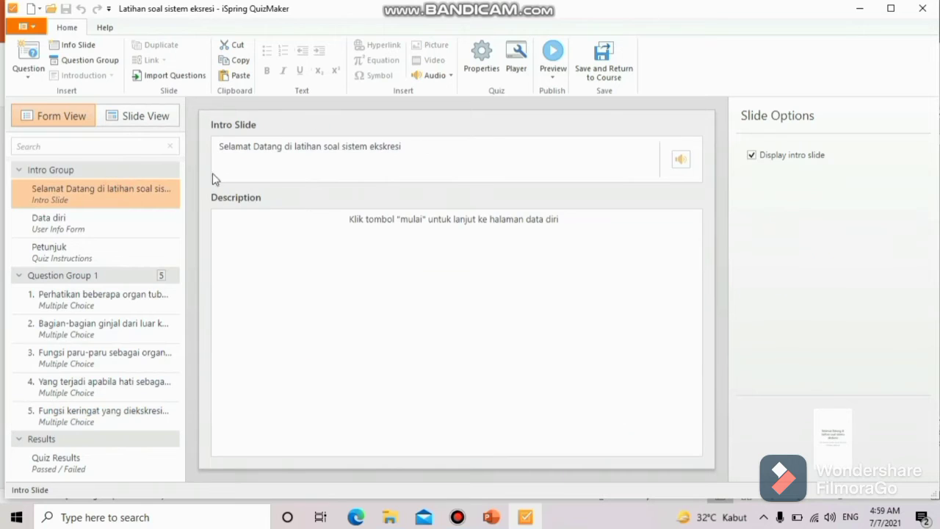
Set the quiz title to "Latihan soal sistem eksresi" with a completion time limit of 05:00, and save the quiz properties
{"action": "left_click", "coordinate": [489, 75]}
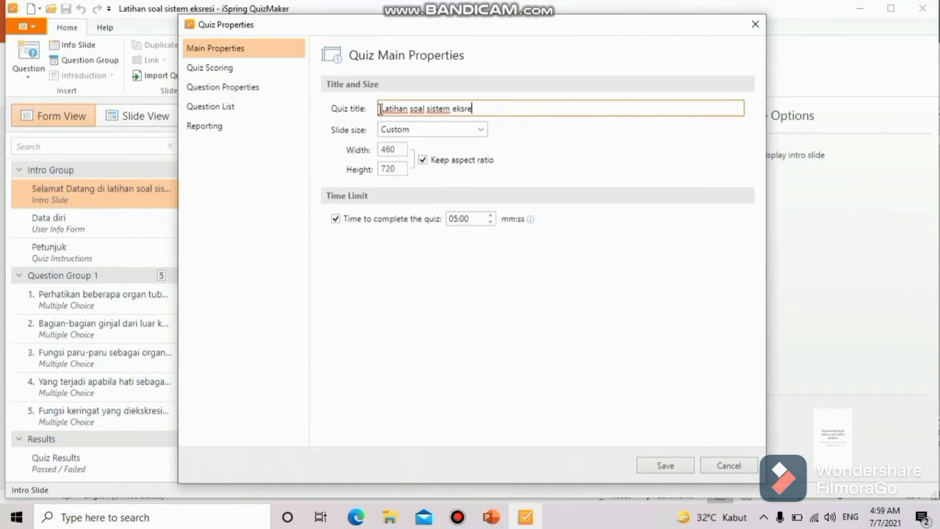
{"action": "left_click", "coordinate": [472, 218]}
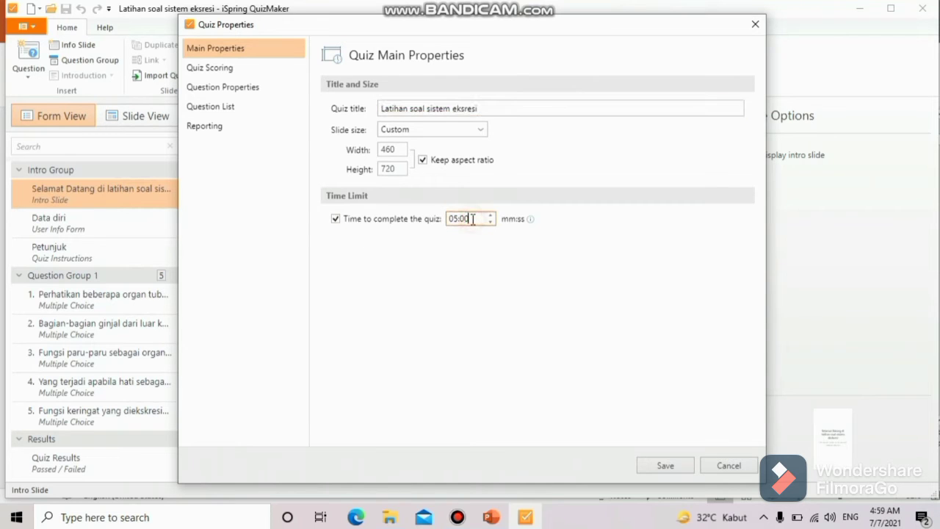
{"action": "left_click", "coordinate": [663, 466]}
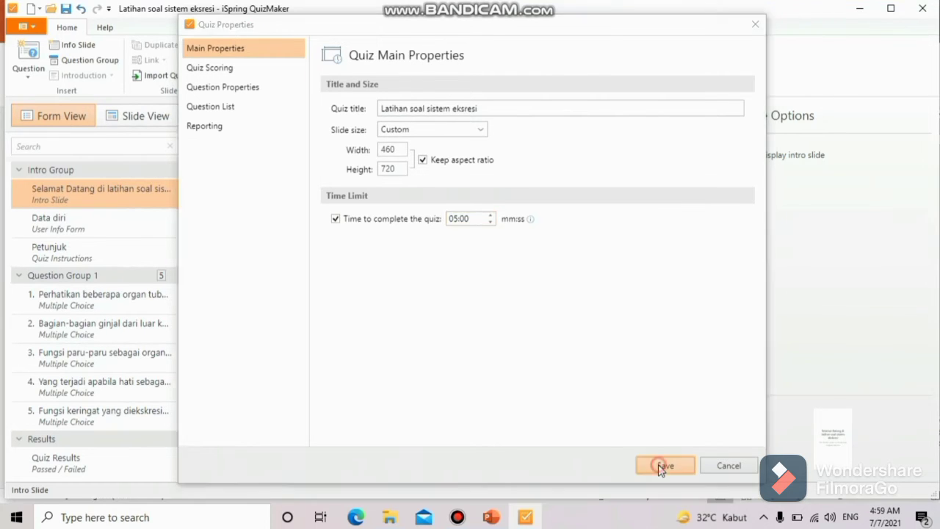
Switch to the slide view and look through the quiz slides down to the last question and the results
{"action": "left_click", "coordinate": [137, 126]}
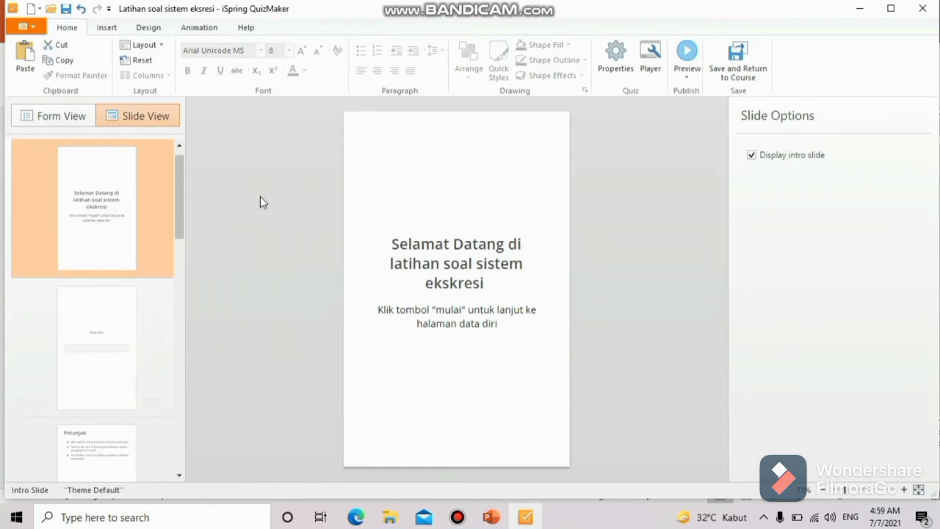
{"action": "left_click_drag", "start_coordinate": [183, 196], "coordinate": [179, 304]}
{"action": "left_click", "coordinate": [130, 227]}
{"action": "left_click", "coordinate": [173, 304]}
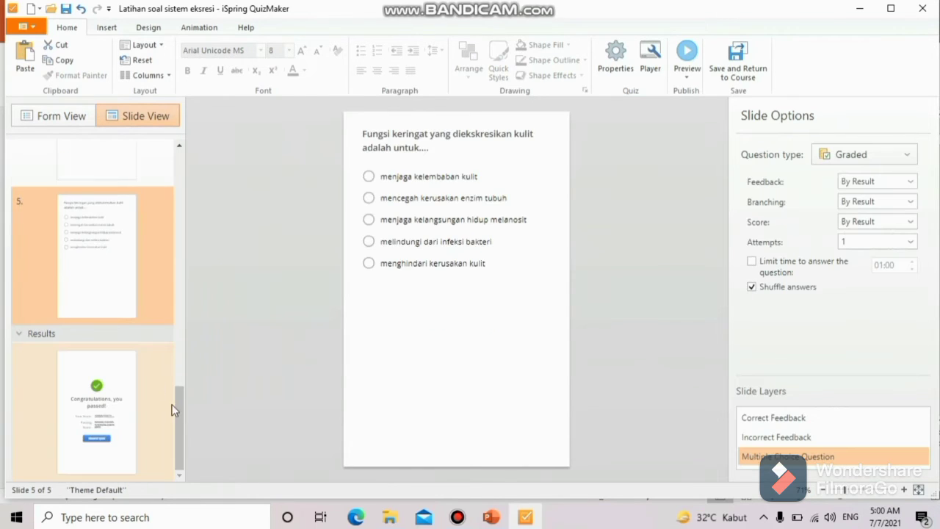
Look over the quiz slides from the intro slide, save the quiz back into the PowerPoint presentation, and check the quiz slide after slide 22
{"action": "scroll", "coordinate": [176, 412], "scroll_direction": "up", "scroll_amount": 3}
{"action": "scroll", "coordinate": [171, 198], "scroll_direction": "up", "scroll_amount": 10}
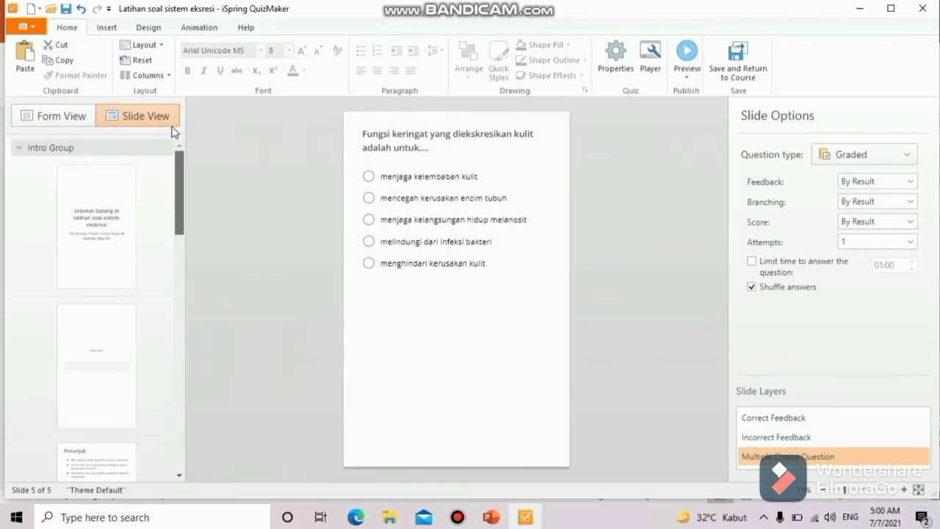
{"action": "left_click", "coordinate": [114, 218]}
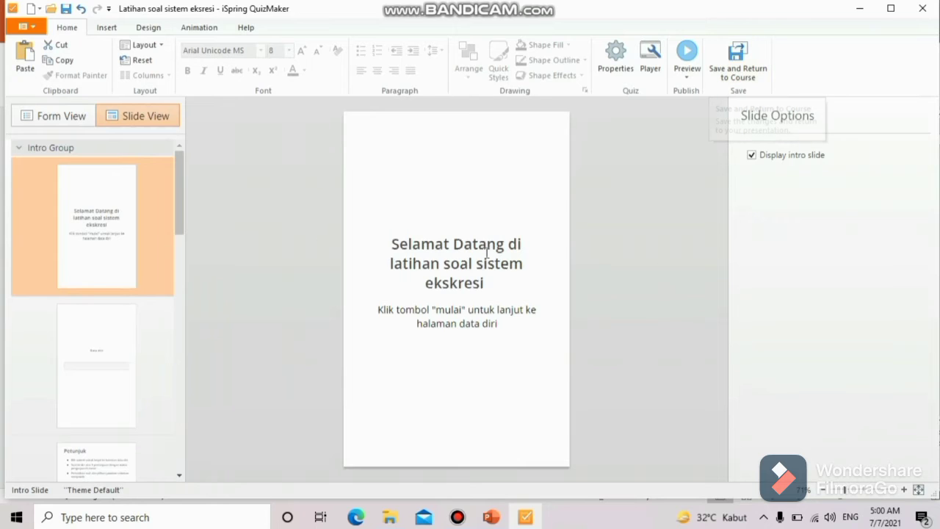
{"action": "scroll", "coordinate": [167, 424], "scroll_direction": "down", "scroll_amount": 8}
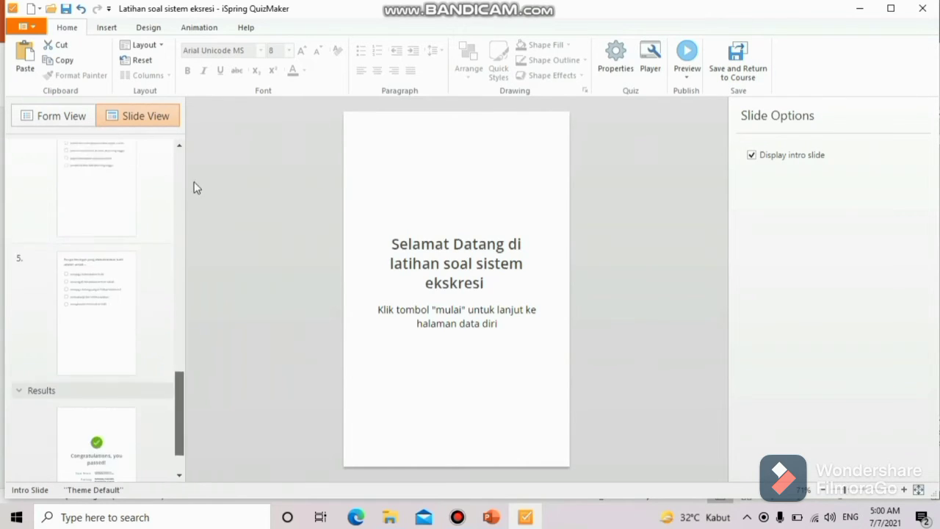
{"action": "scroll", "coordinate": [193, 177], "scroll_direction": "up", "scroll_amount": 10}
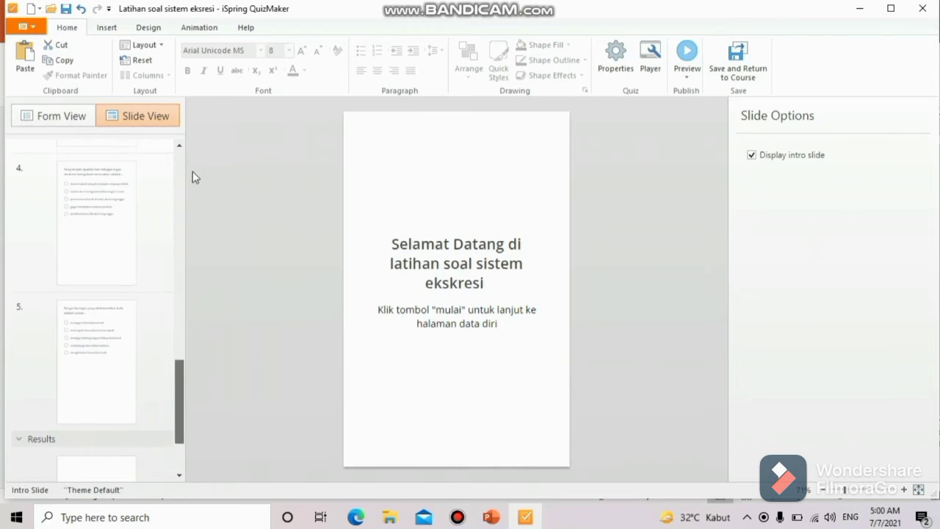
{"action": "left_click", "coordinate": [729, 73]}
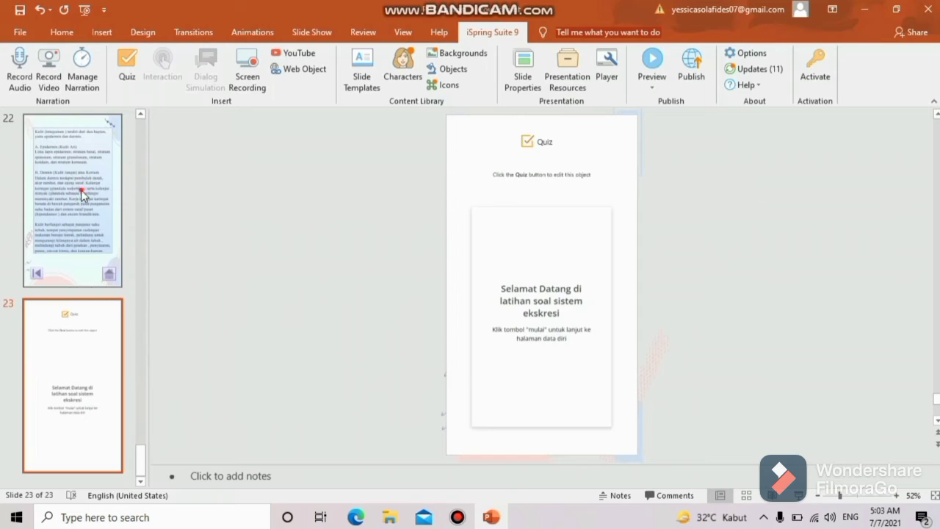
{"action": "left_click", "coordinate": [82, 190]}
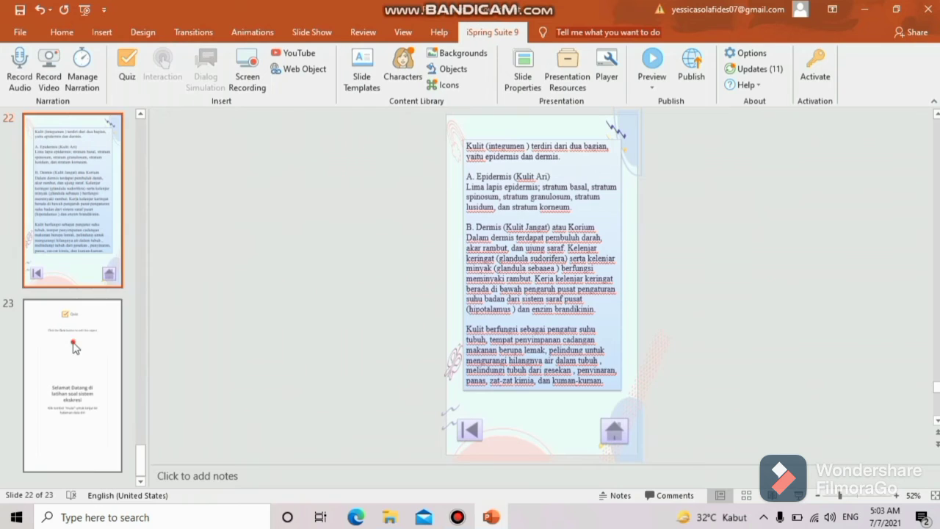
{"action": "left_click", "coordinate": [73, 345]}
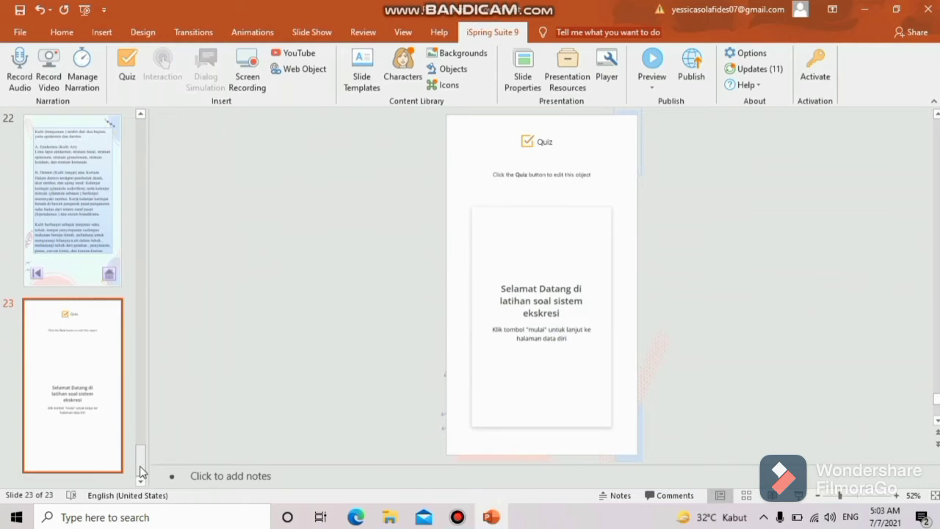
Give the LATIHAN SOAL oval on the MENU slide a click action that hyperlinks to Slide 23
{"action": "scroll", "coordinate": [126, 146], "scroll_direction": "up", "scroll_amount": 10}
{"action": "scroll", "coordinate": [126, 145], "scroll_direction": "up", "scroll_amount": 1}
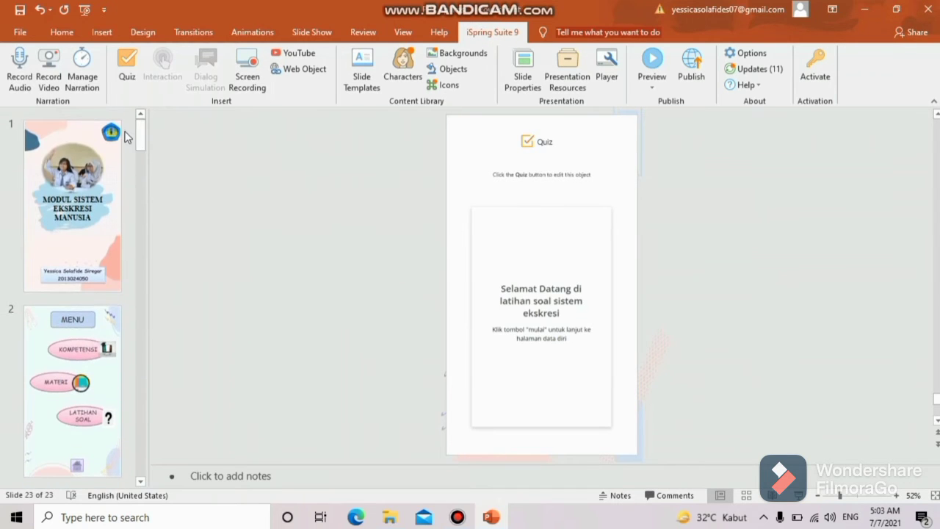
{"action": "left_click", "coordinate": [80, 352]}
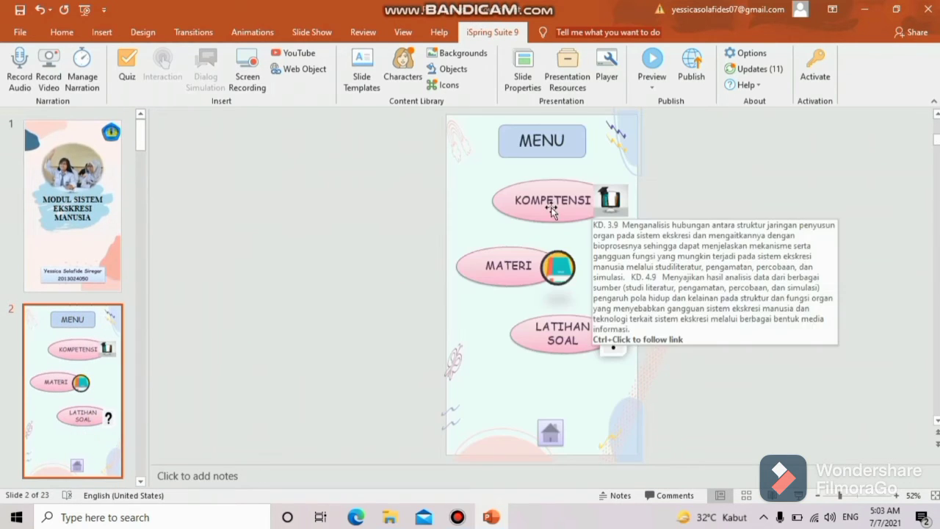
{"action": "left_click", "coordinate": [537, 345]}
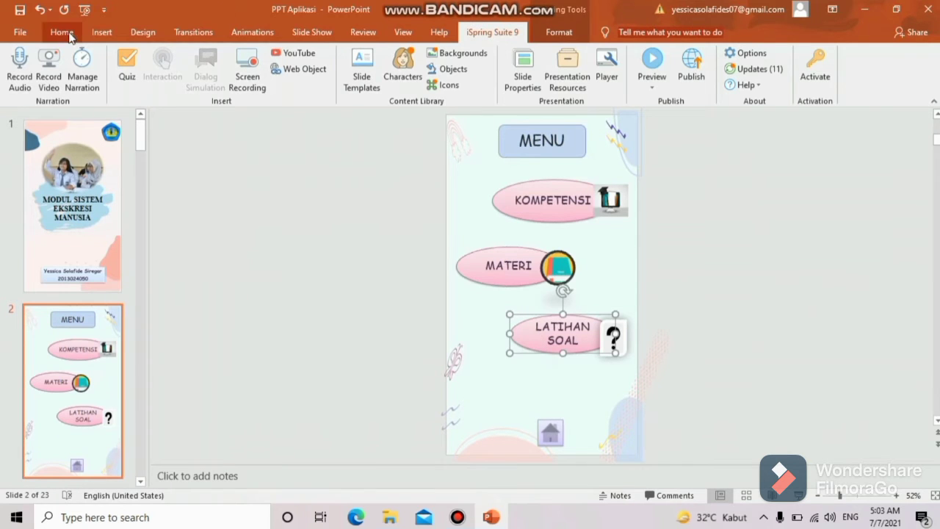
{"action": "left_click", "coordinate": [102, 33]}
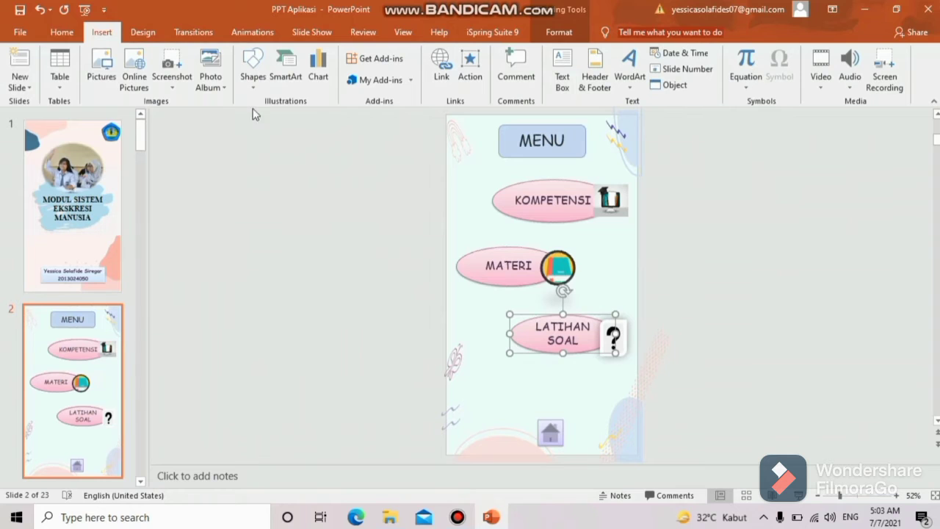
{"action": "left_click", "coordinate": [474, 80]}
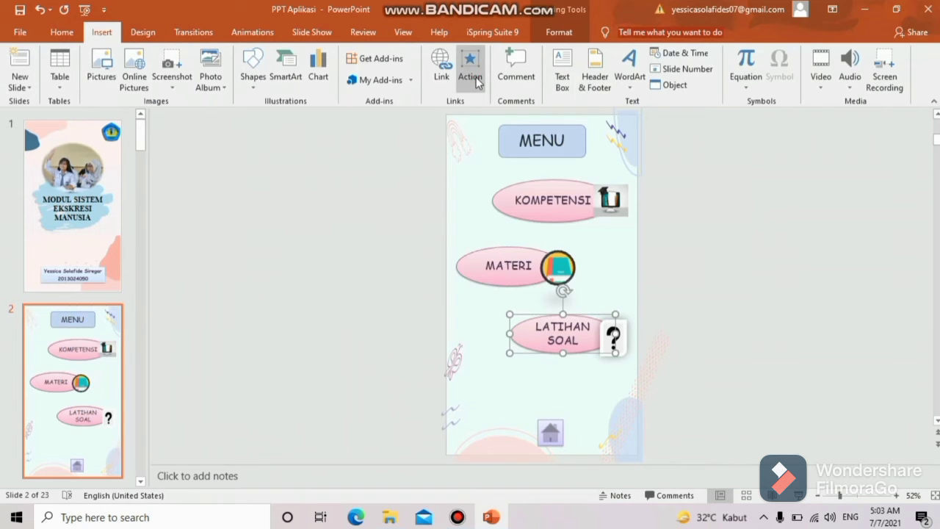
{"action": "left_click", "coordinate": [377, 199]}
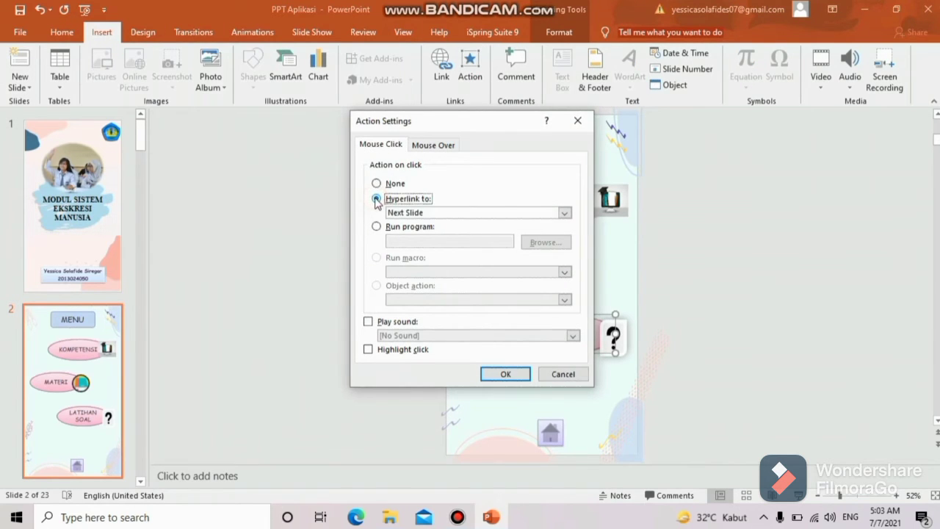
{"action": "left_click", "coordinate": [561, 213]}
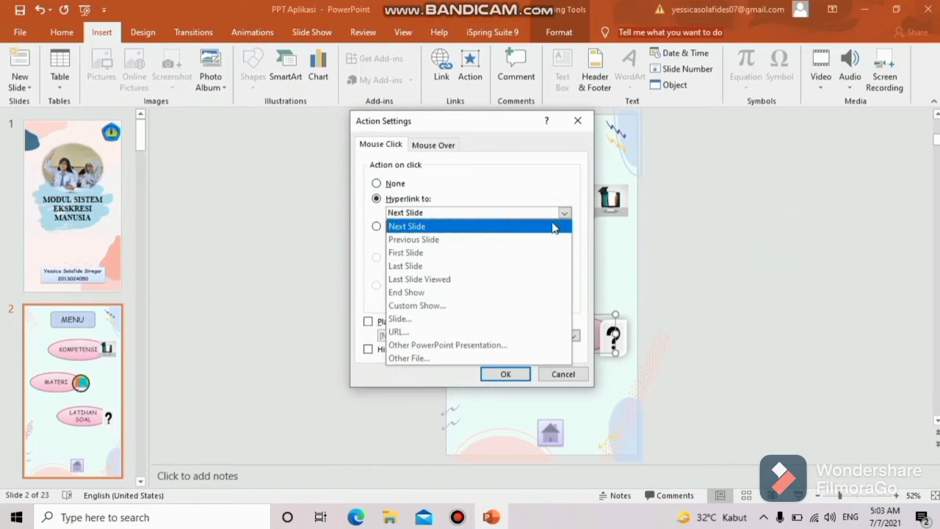
{"action": "left_click", "coordinate": [428, 320]}
{"action": "left_click_drag", "start_coordinate": [512, 194], "coordinate": [497, 270]}
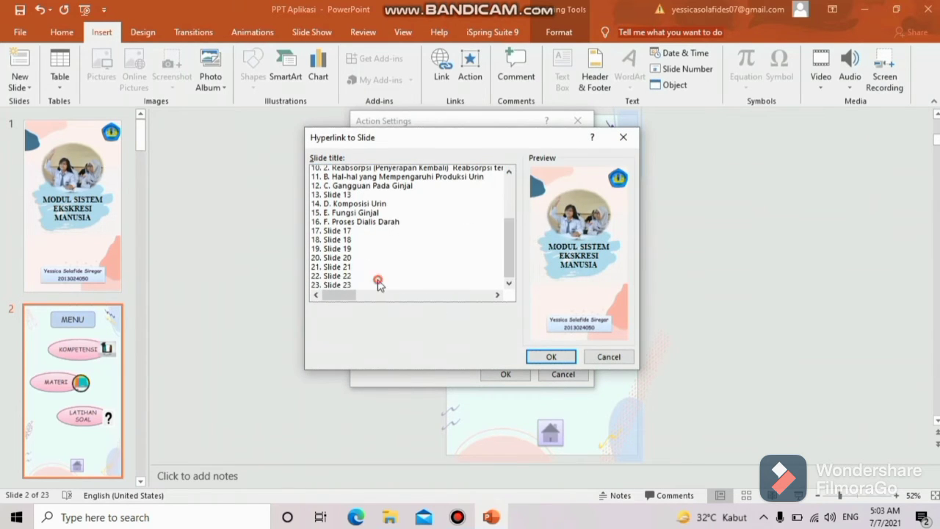
{"action": "left_click", "coordinate": [378, 279]}
{"action": "left_click", "coordinate": [349, 286]}
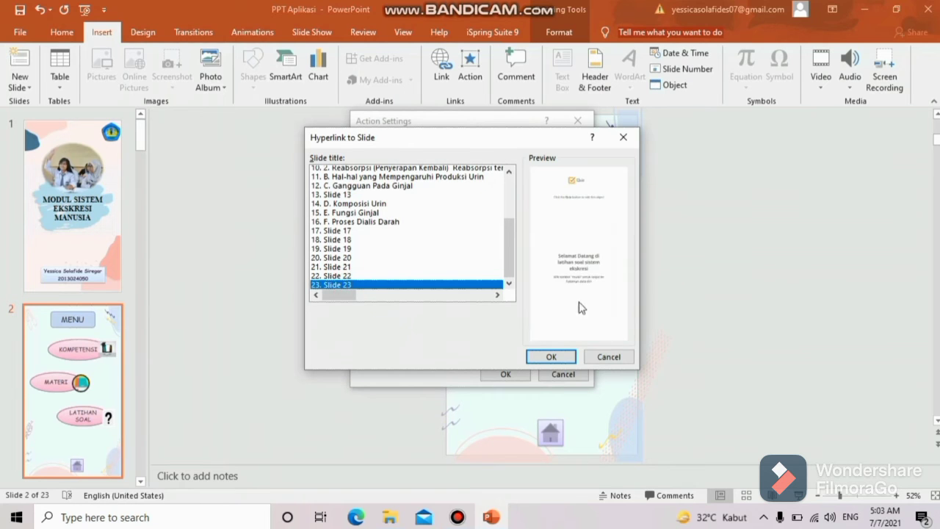
{"action": "left_click", "coordinate": [549, 357]}
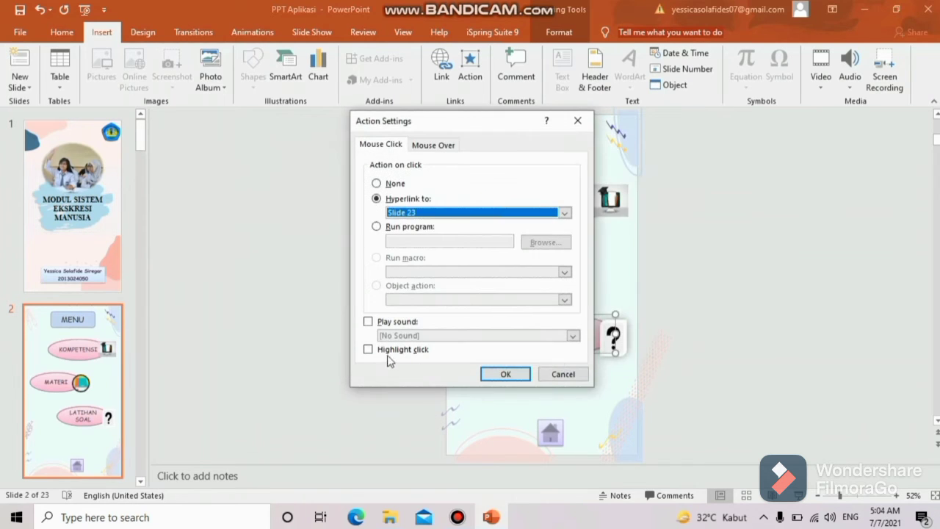
Turn on a click sound for the LATIHAN SOAL link, choose Chime, and apply the action settings
{"action": "left_click", "coordinate": [368, 322]}
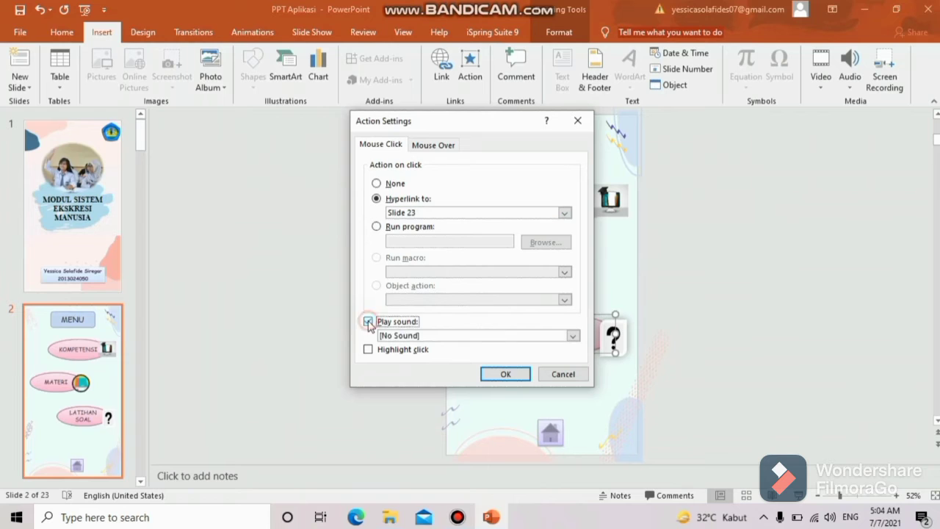
{"action": "left_click", "coordinate": [571, 336]}
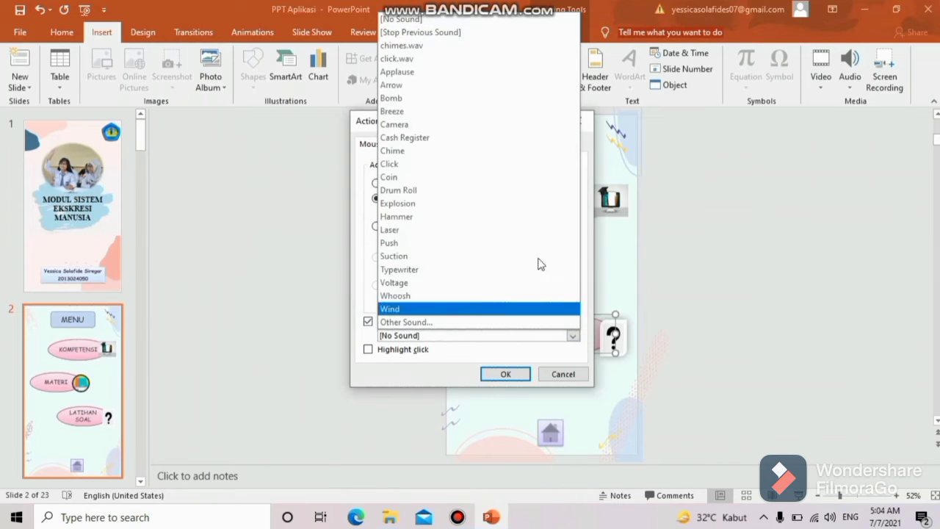
{"action": "left_click", "coordinate": [432, 151]}
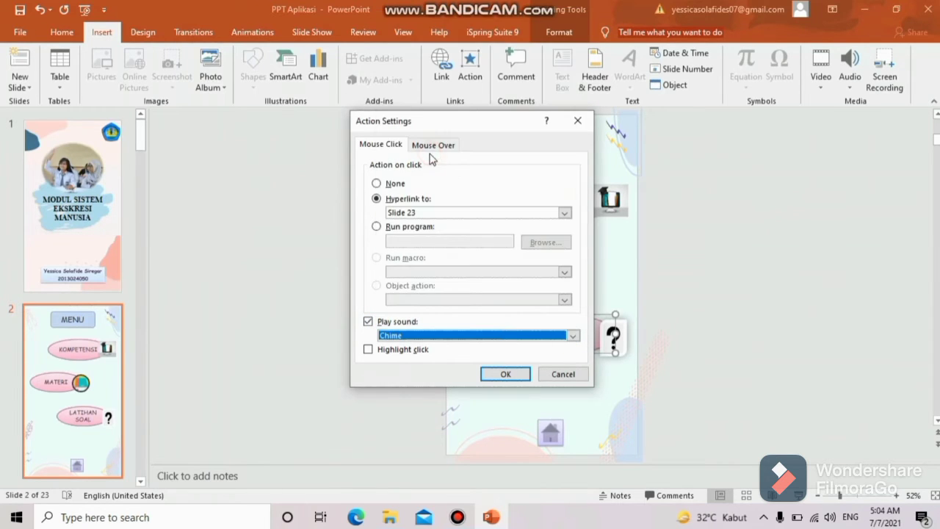
{"action": "left_click", "coordinate": [572, 336]}
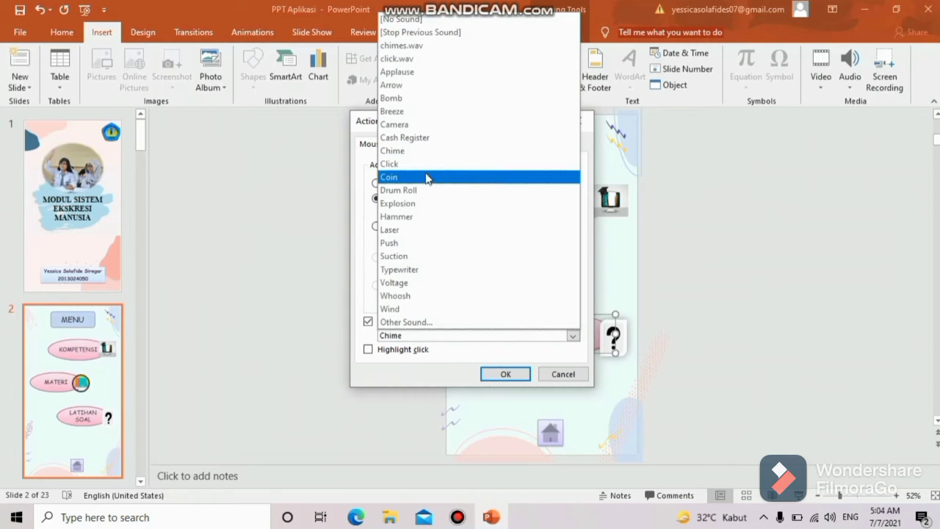
{"action": "left_click", "coordinate": [513, 375]}
{"action": "left_click", "coordinate": [513, 374]}
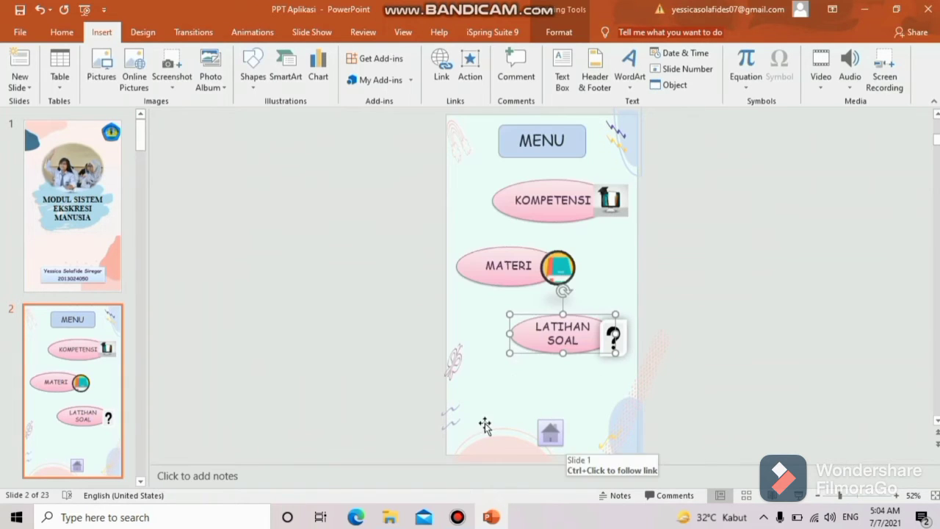
Insert a small Home action button below the quiz preview on slide 23
{"action": "left_click", "coordinate": [128, 474]}
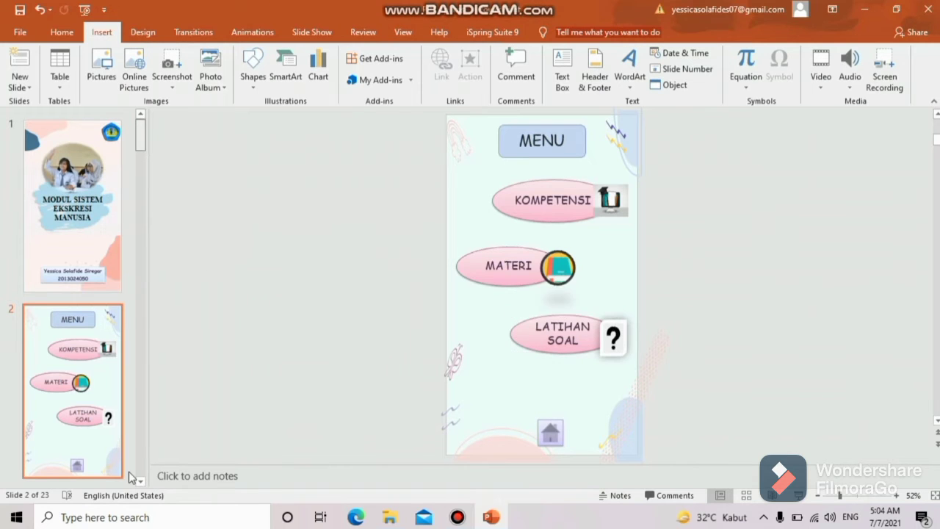
{"action": "scroll", "coordinate": [128, 474], "scroll_direction": "down", "scroll_amount": 10}
{"action": "left_click", "coordinate": [89, 383]}
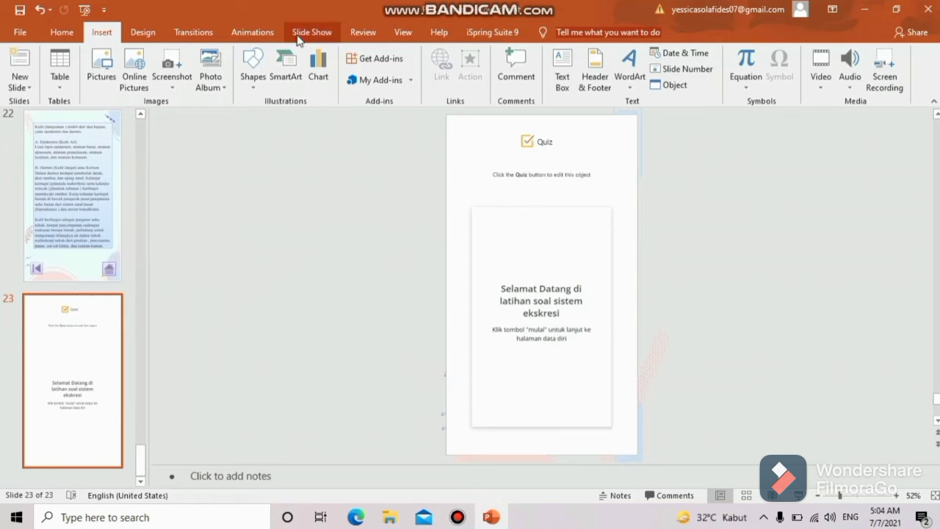
{"action": "left_click", "coordinate": [251, 87]}
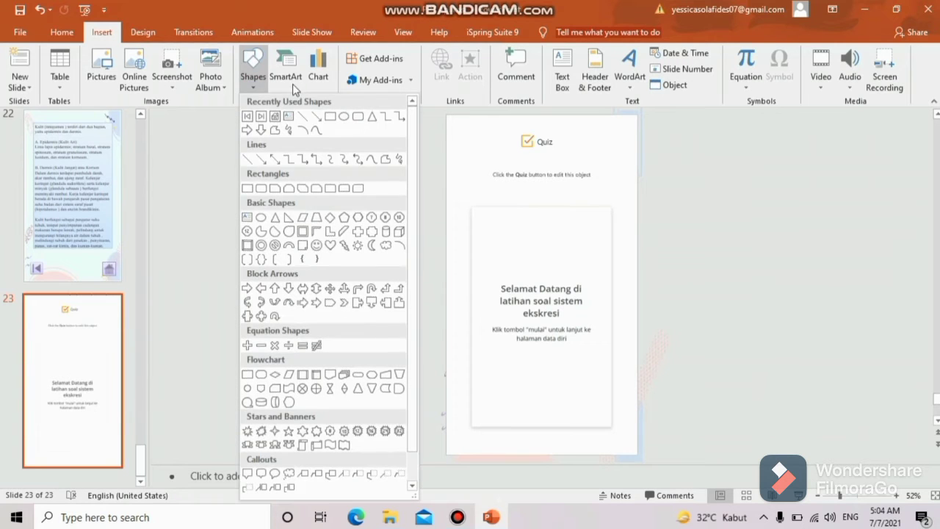
{"action": "scroll", "coordinate": [412, 184], "scroll_direction": "down", "scroll_amount": 3}
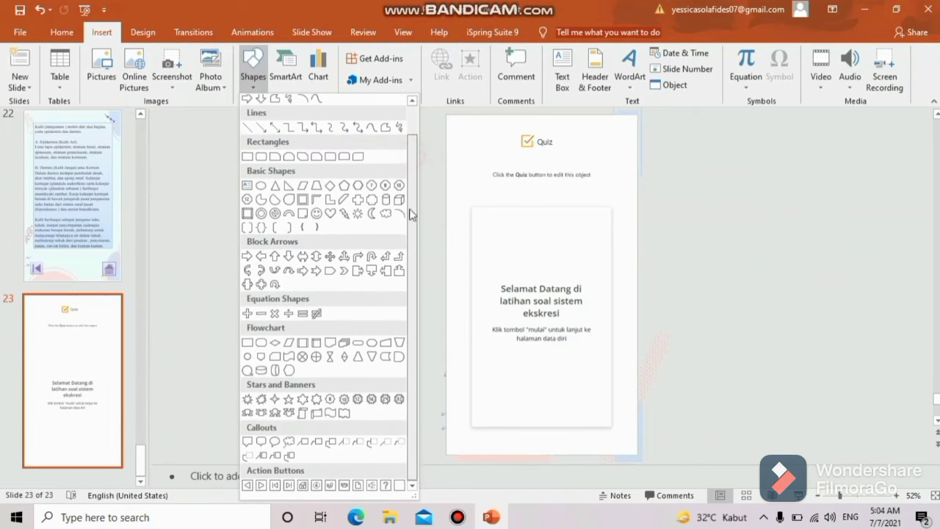
{"action": "left_click", "coordinate": [306, 484]}
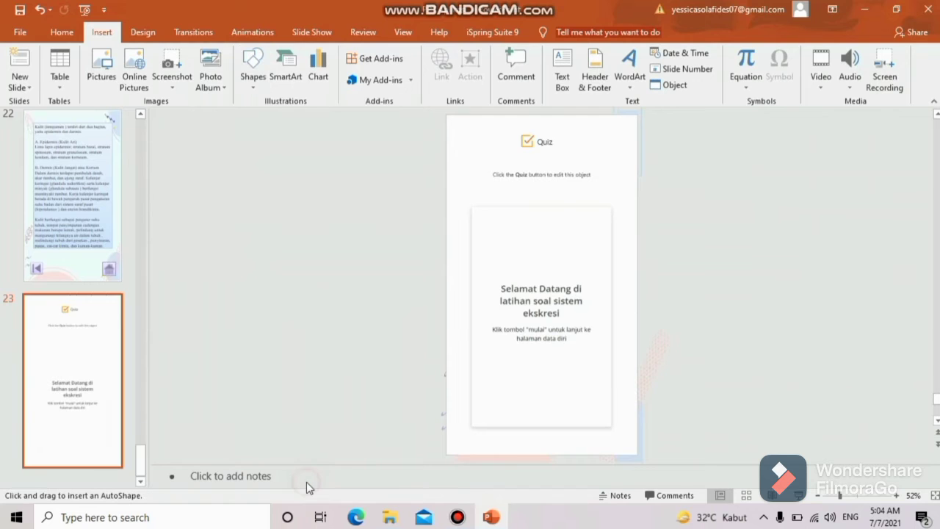
{"action": "mouse_move", "coordinate": [536, 436]}
{"action": "left_mouse_down"}
{"action": "mouse_move", "coordinate": [562, 443]}
{"action": "mouse_move", "coordinate": [558, 453]}
{"action": "left_mouse_up"}
{"action": "left_click", "coordinate": [558, 372]}
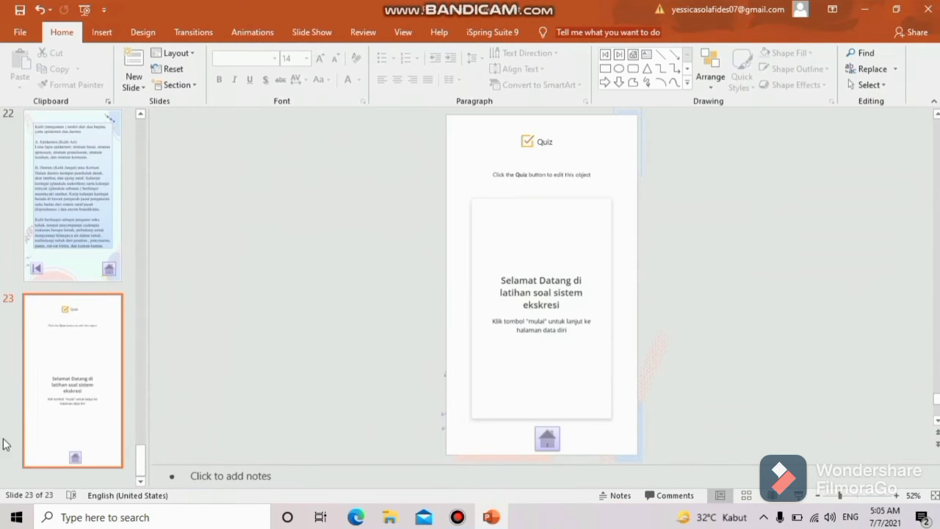
{"action": "left_click_drag", "start_coordinate": [141, 456], "coordinate": [139, 129]}
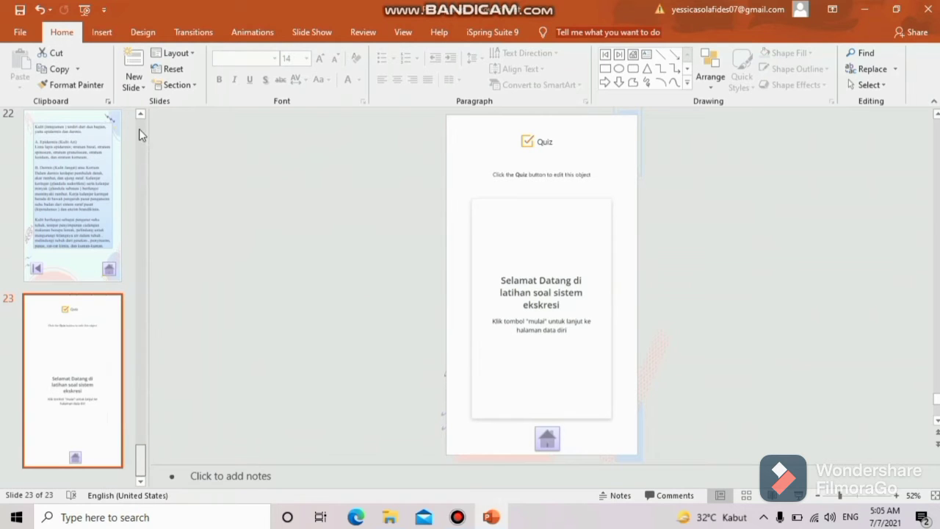